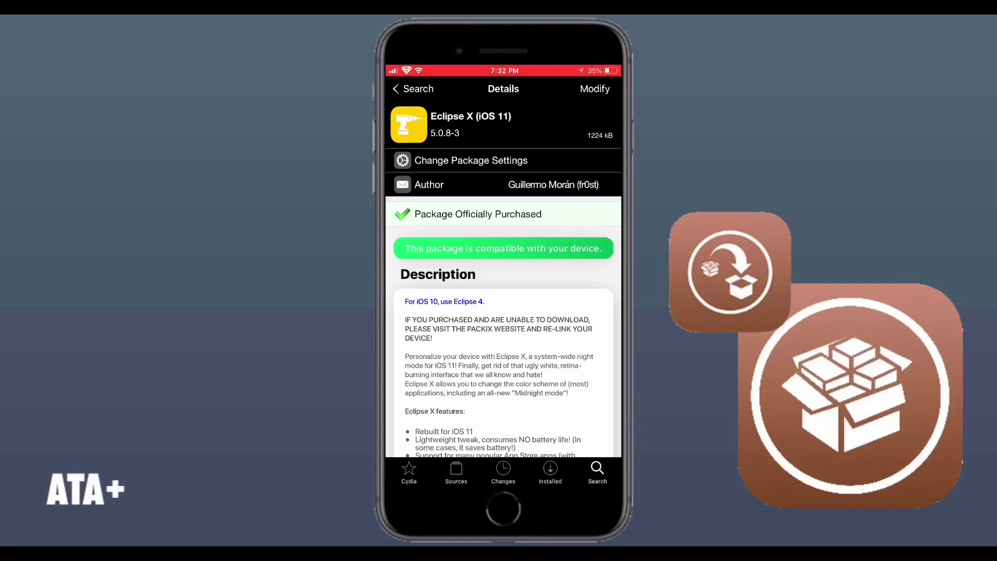
Clear the Eclipse search, leave Cydia, and open the CyDown settings app from another home page.
click(413, 87)
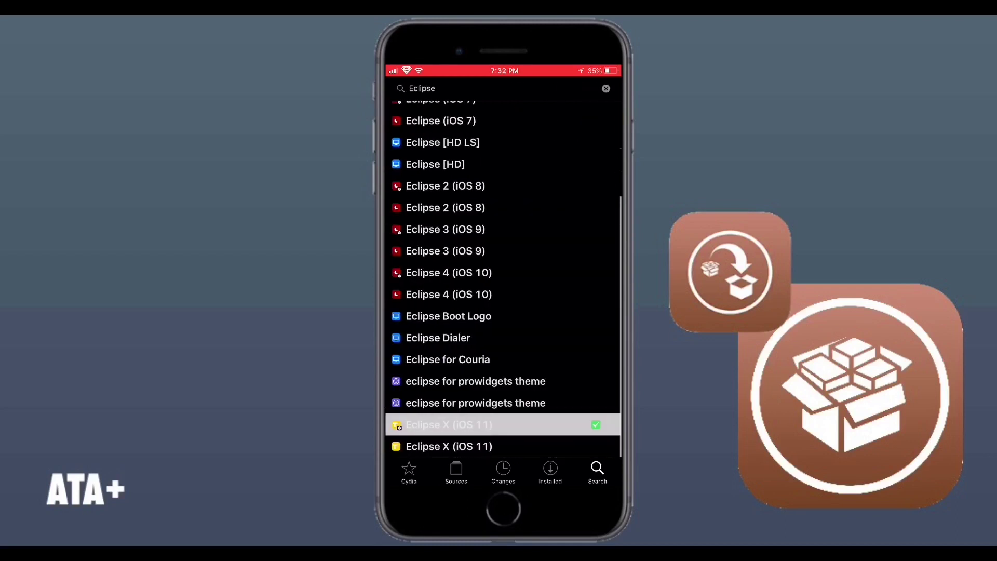
scroll(504, 226, down, 3)
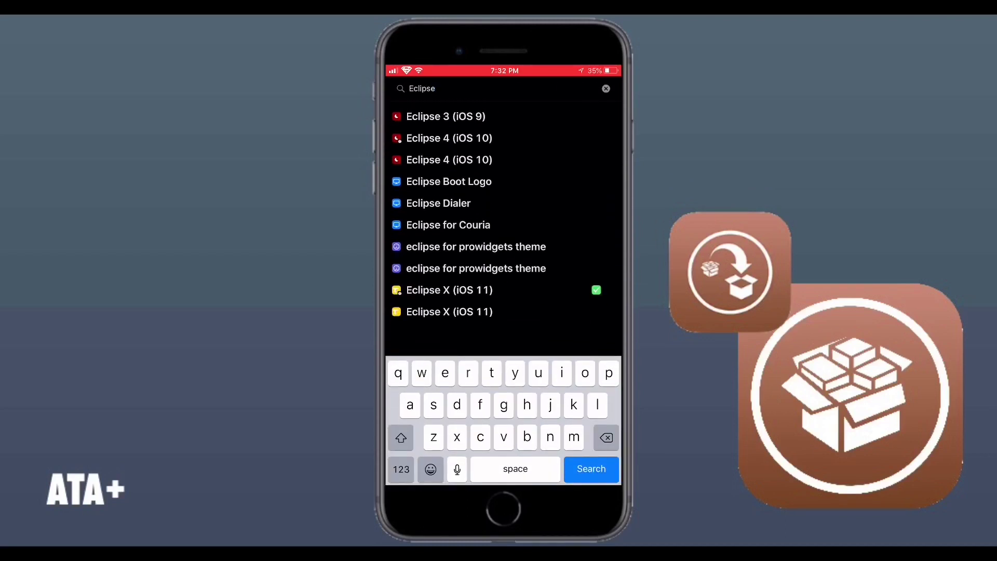
click(606, 88)
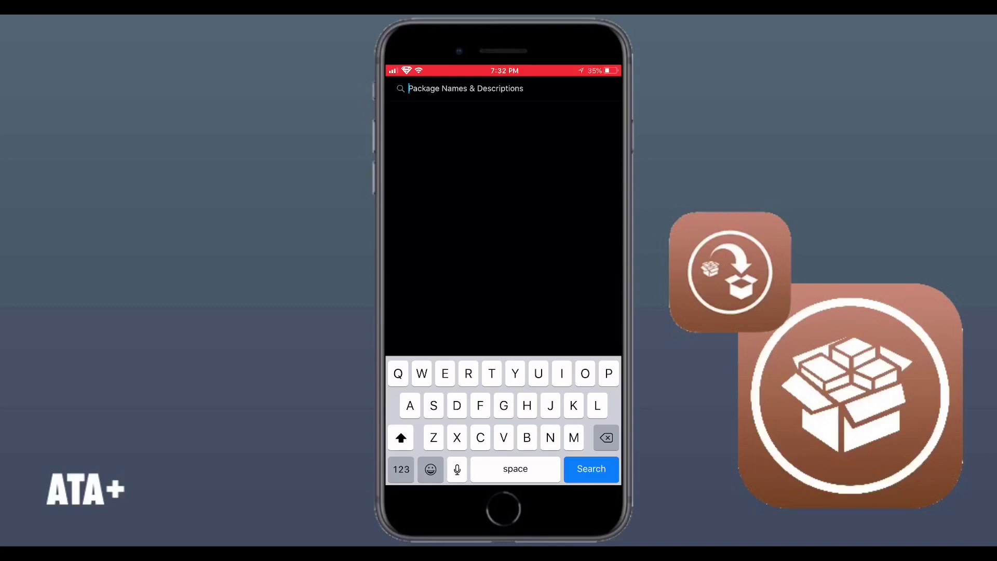
click(504, 511)
drag(576, 273, 429, 273)
click(531, 214)
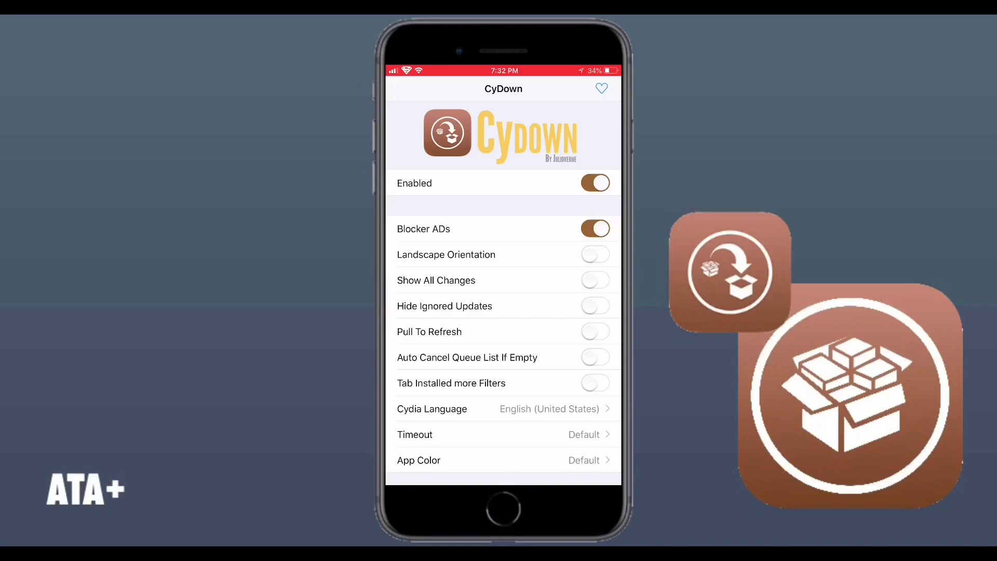
scroll(503, 312, down, 2)
scroll(503, 312, up, 2)
Close CyDown and return to the iOS Home Screen.
key(super)
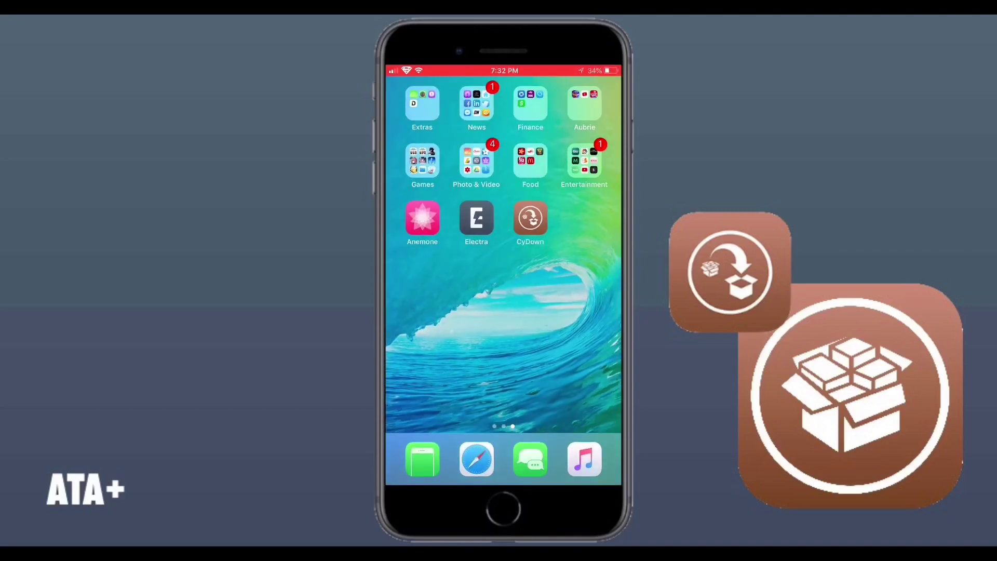